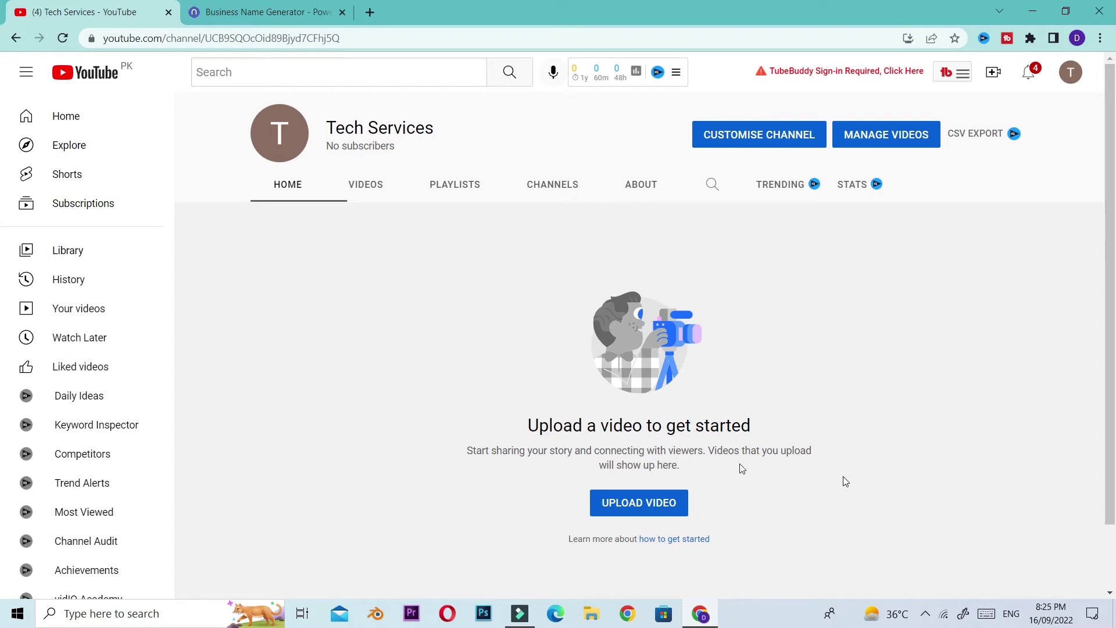
# Step: Open the channel's customisation page, closing the Business Name Generator tab and the welcome and dark theme notices
pyautogui.click(757, 145)
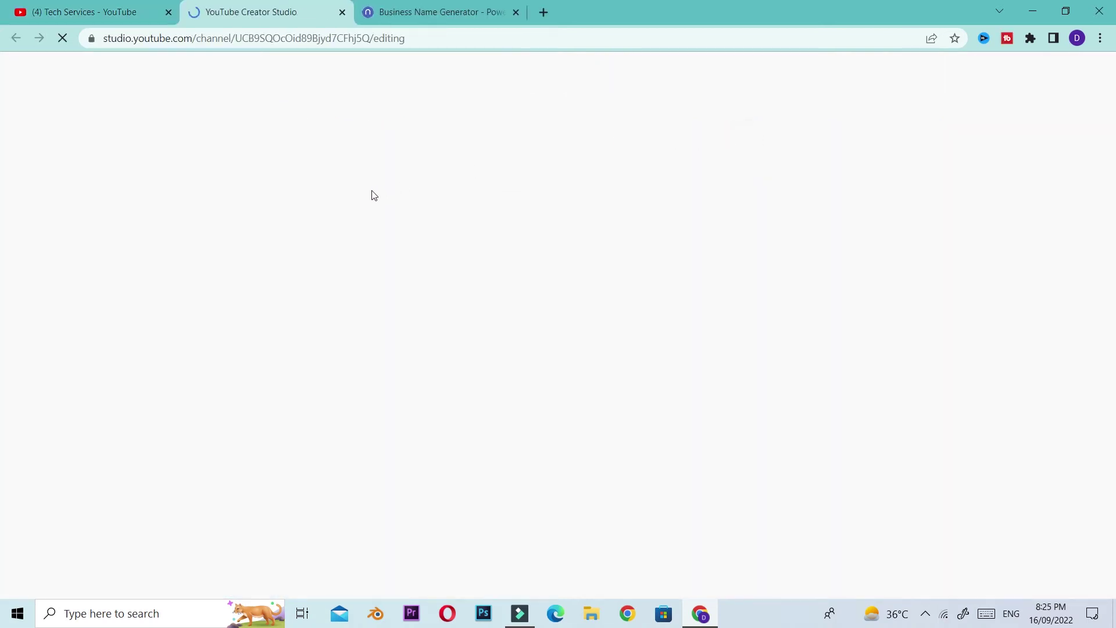
pyautogui.click(516, 13)
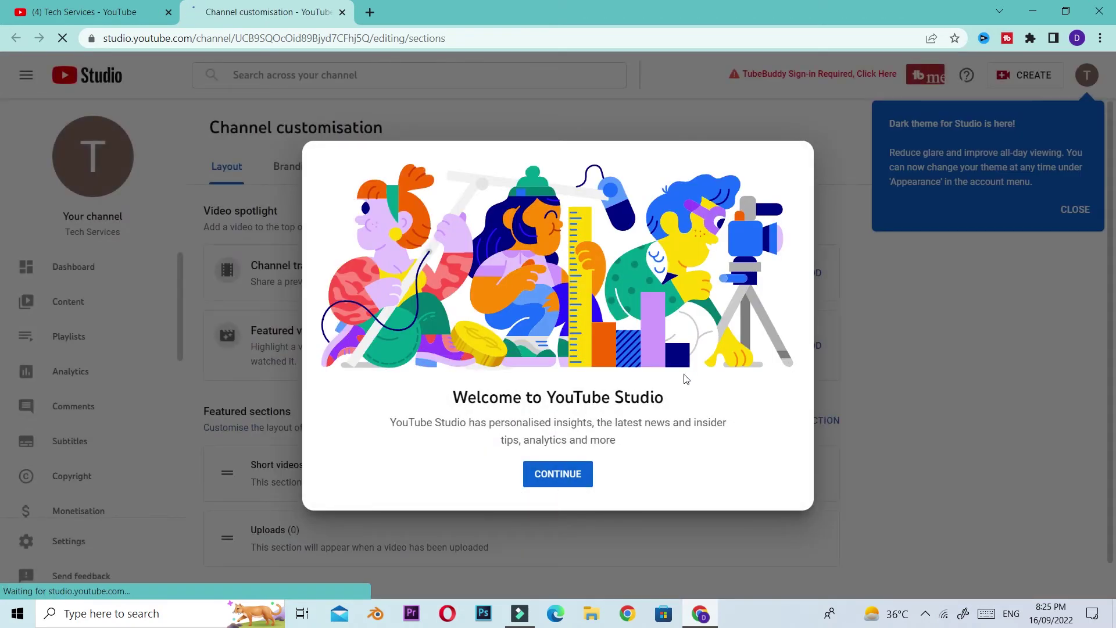
pyautogui.click(555, 480)
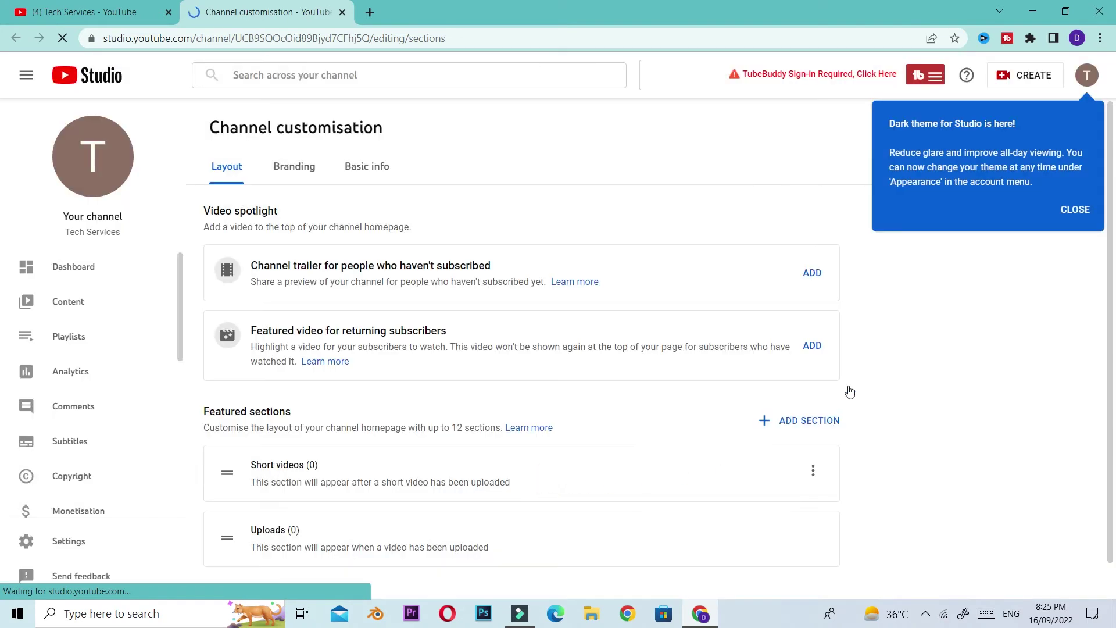
pyautogui.click(1074, 210)
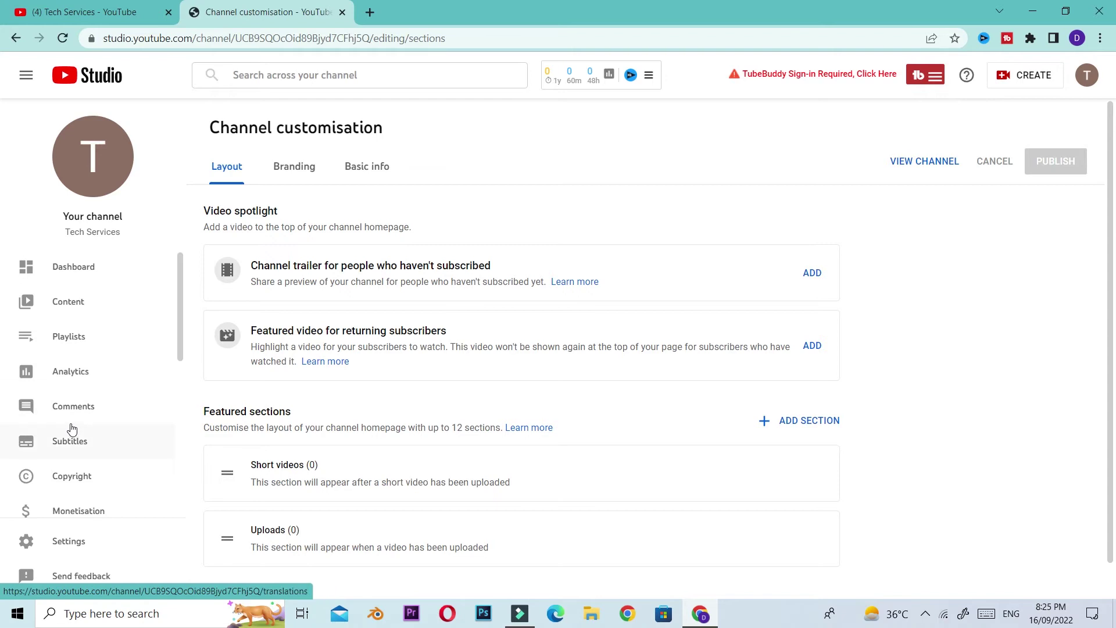
# Step: Open the channel settings and set the country of residence to Pakistan
pyautogui.click(84, 539)
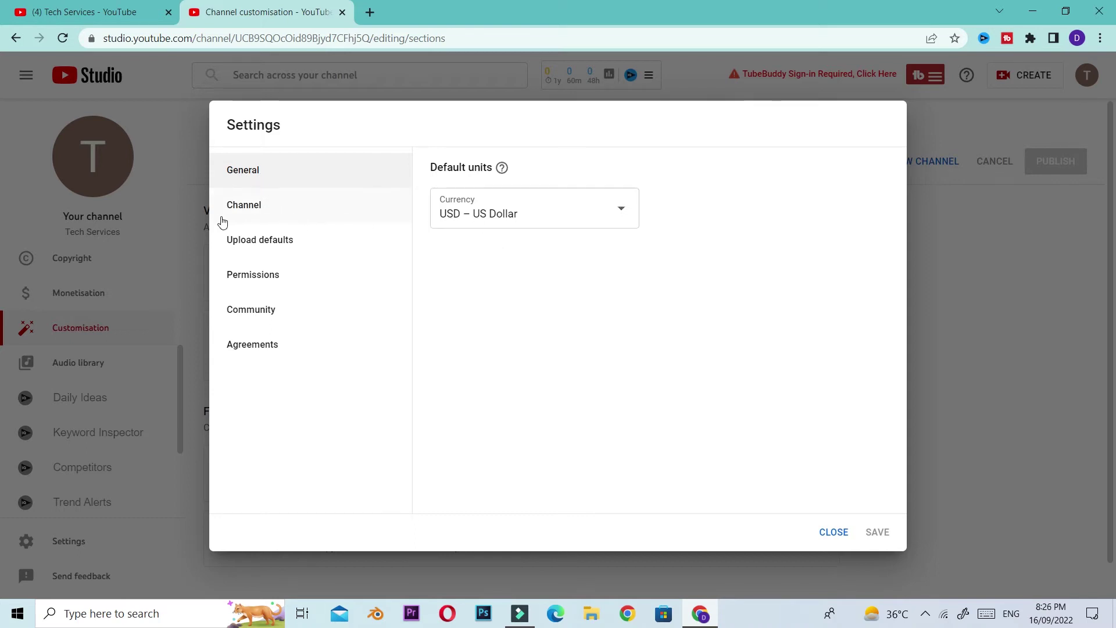
pyautogui.click(244, 210)
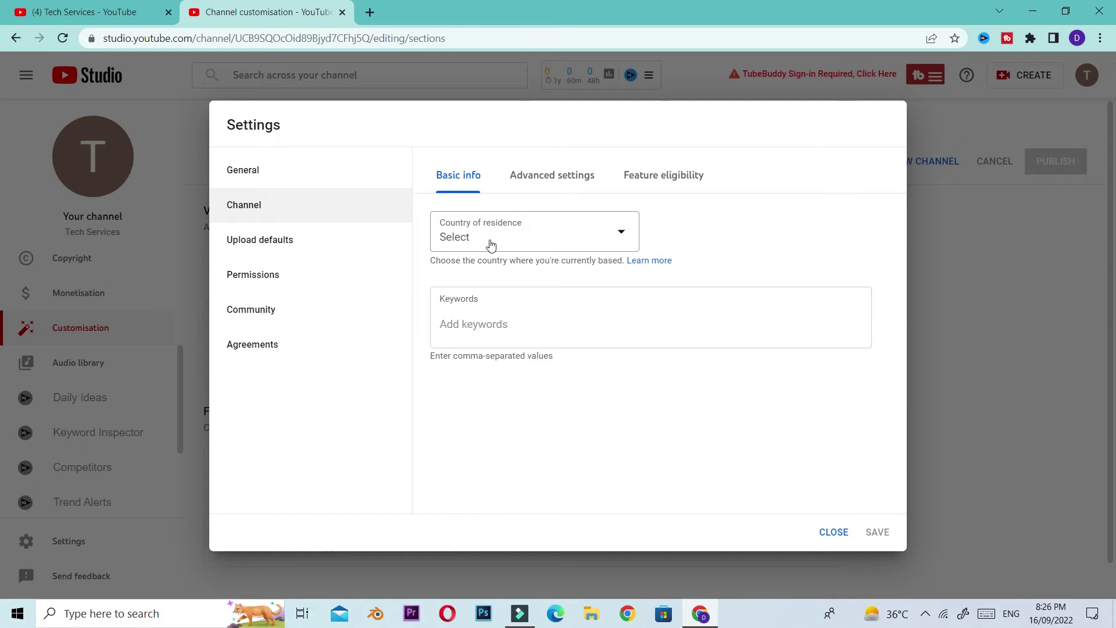
pyautogui.click(525, 242)
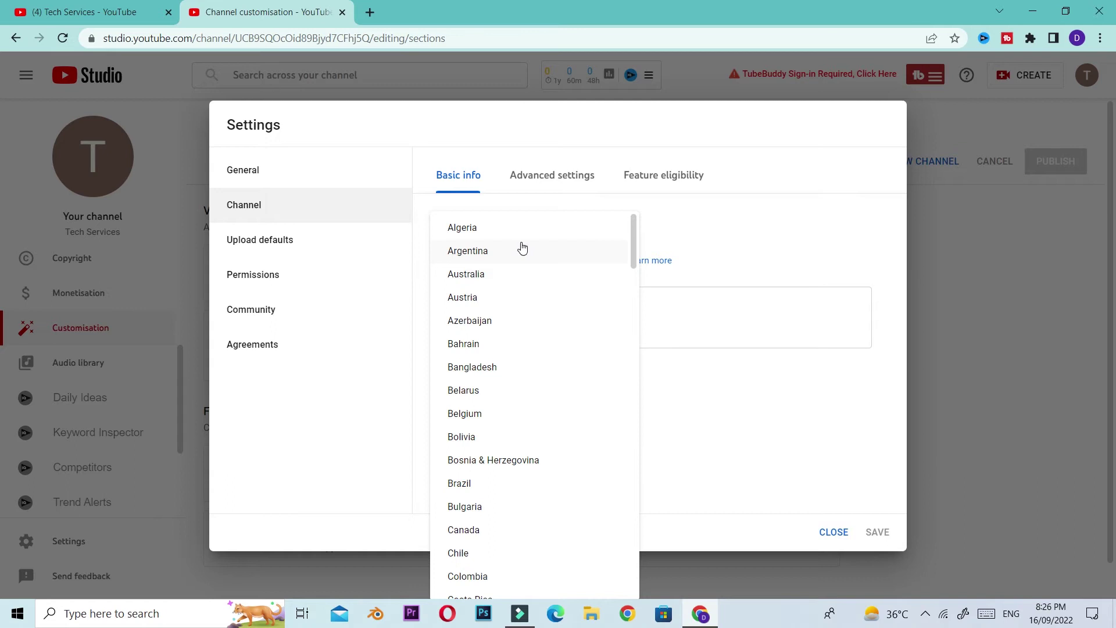
pyautogui.scroll(-9, 573, 409)
pyautogui.scroll(-20, 569, 417)
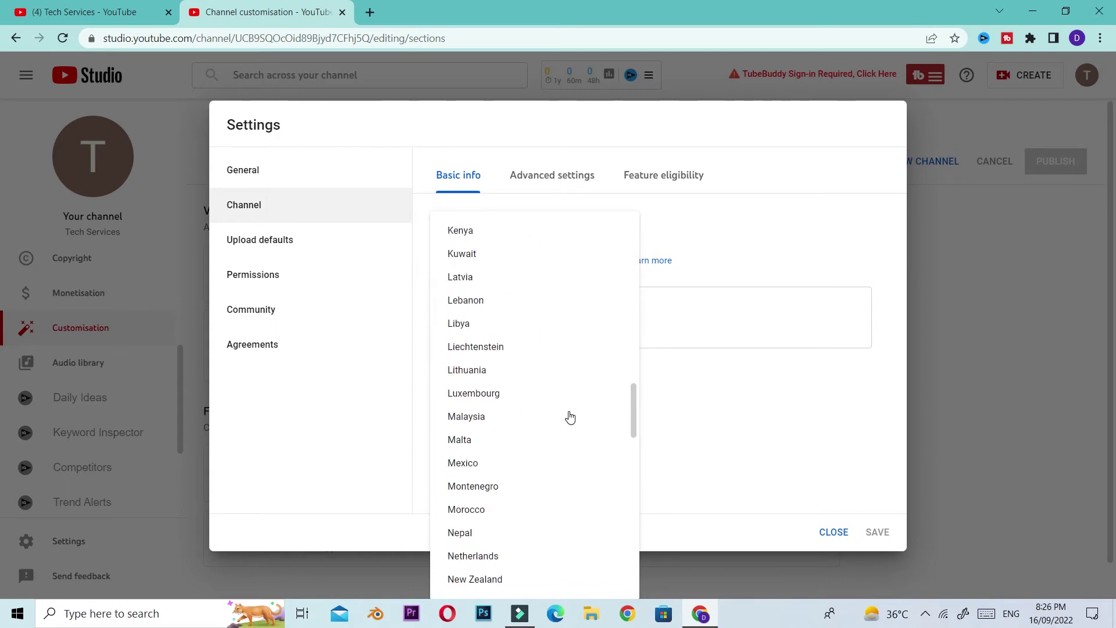
pyautogui.scroll(-3, 570, 417)
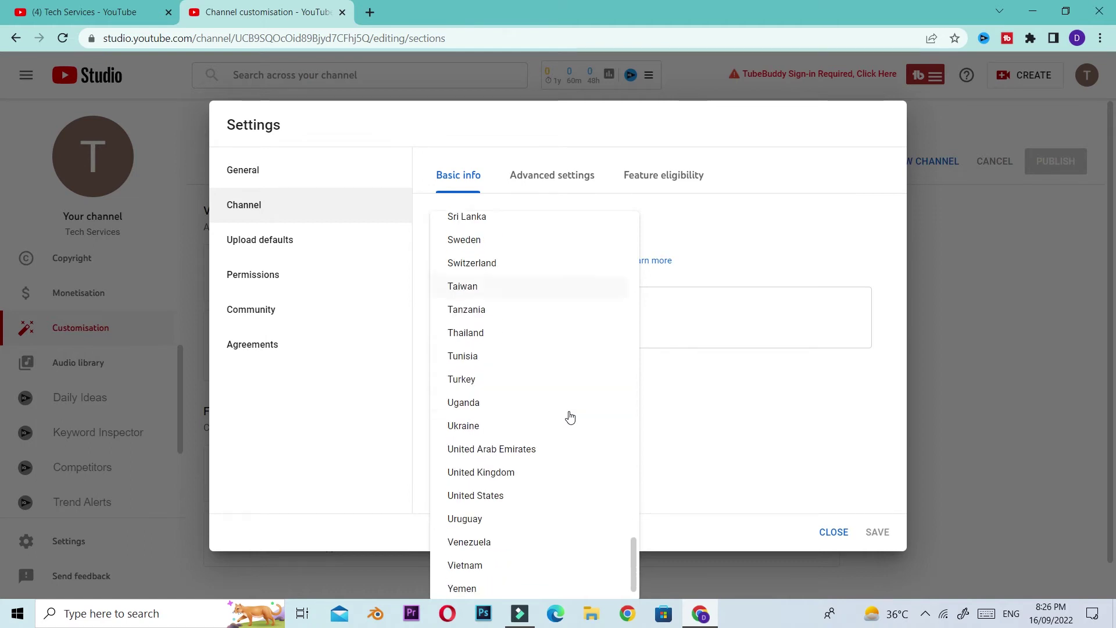
pyautogui.scroll(9, 569, 417)
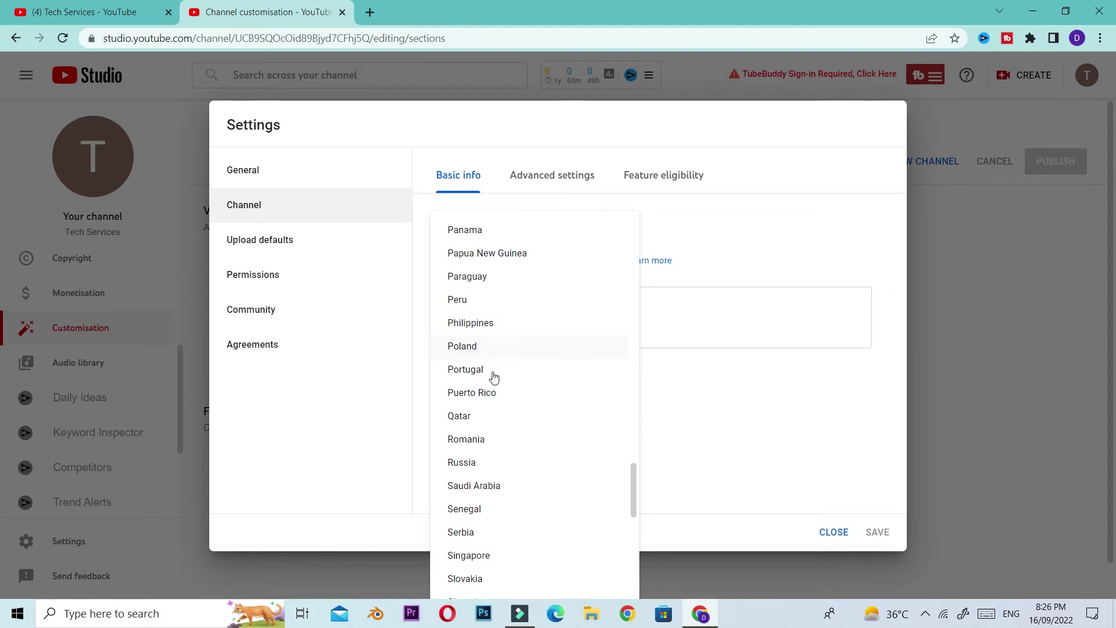
pyautogui.scroll(1, 501, 291)
pyautogui.click(501, 289)
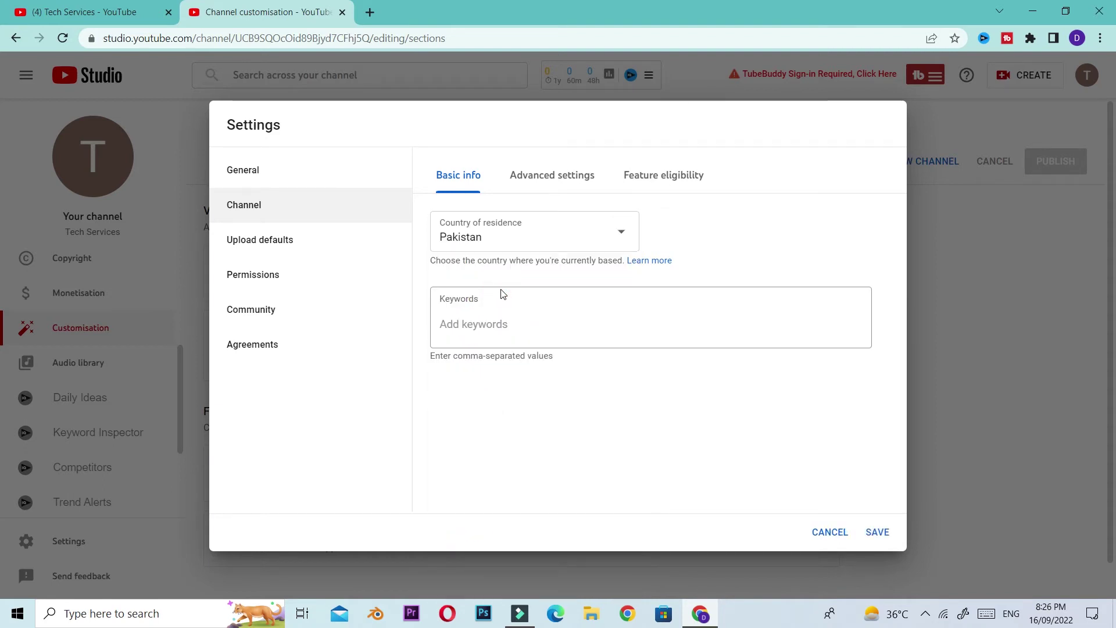
# Step: Add "technical" as a channel keyword in the basic info
pyautogui.click(470, 330)
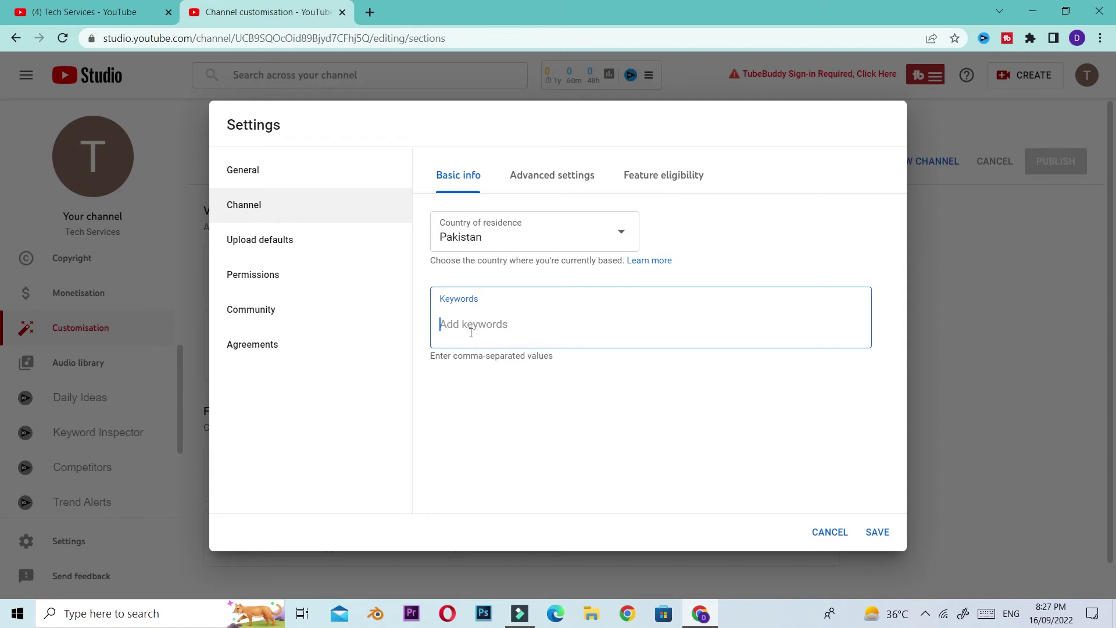
pyautogui.write('technical')
pyautogui.press('Return')
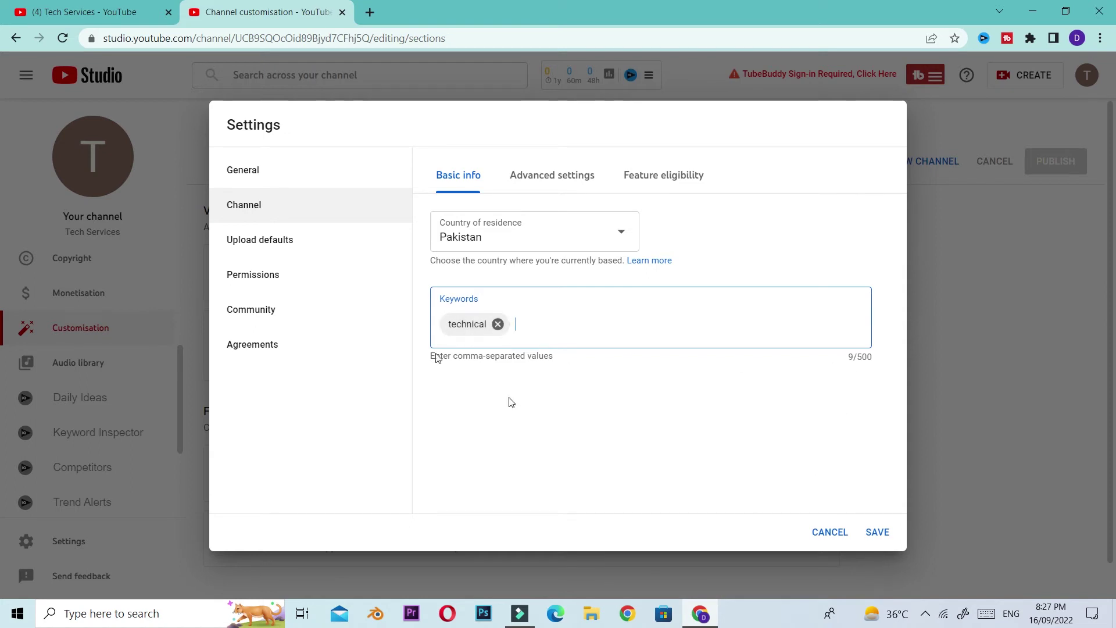
# Step: Set the channel as not Made for Kids in its advanced settings and review the remaining options there
pyautogui.click(547, 181)
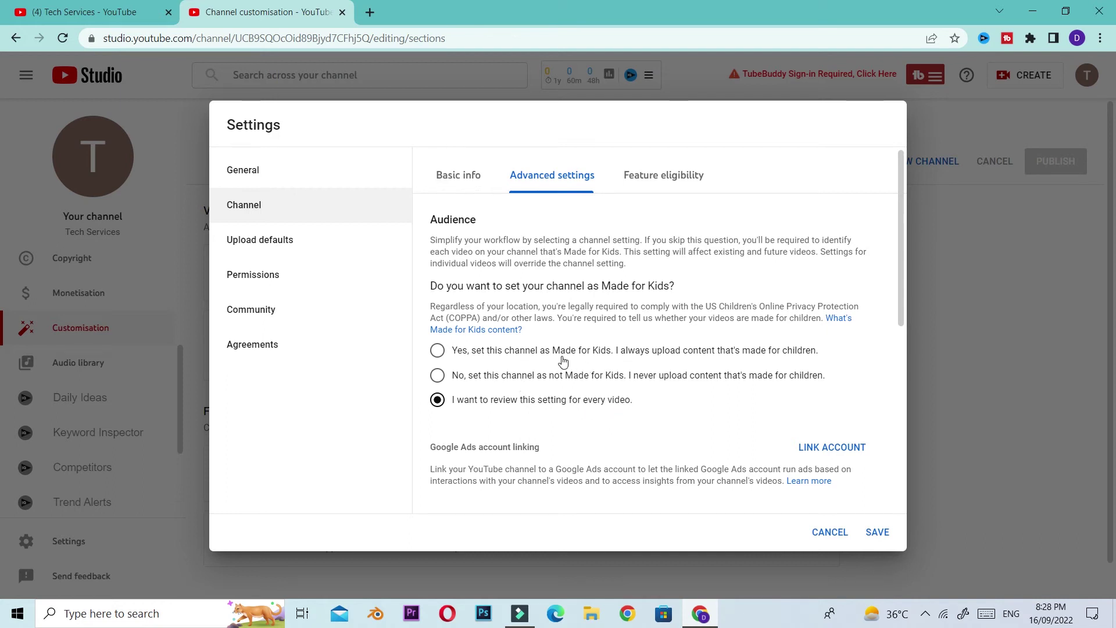
pyautogui.click(438, 353)
pyautogui.scroll(-3, 447, 367)
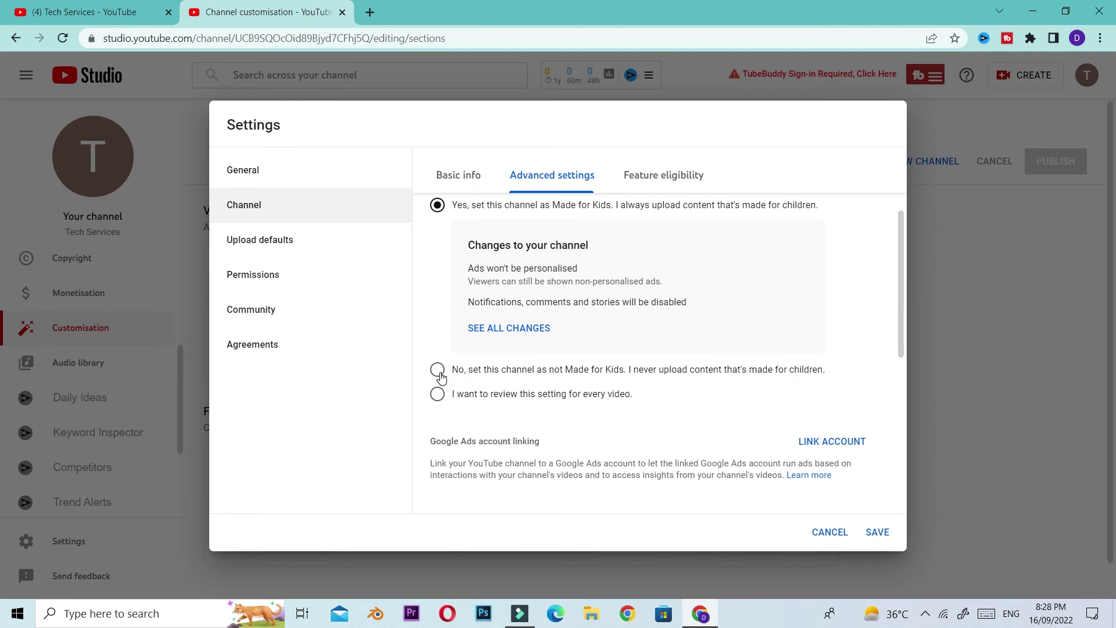
pyautogui.click(441, 373)
pyautogui.scroll(1, 460, 353)
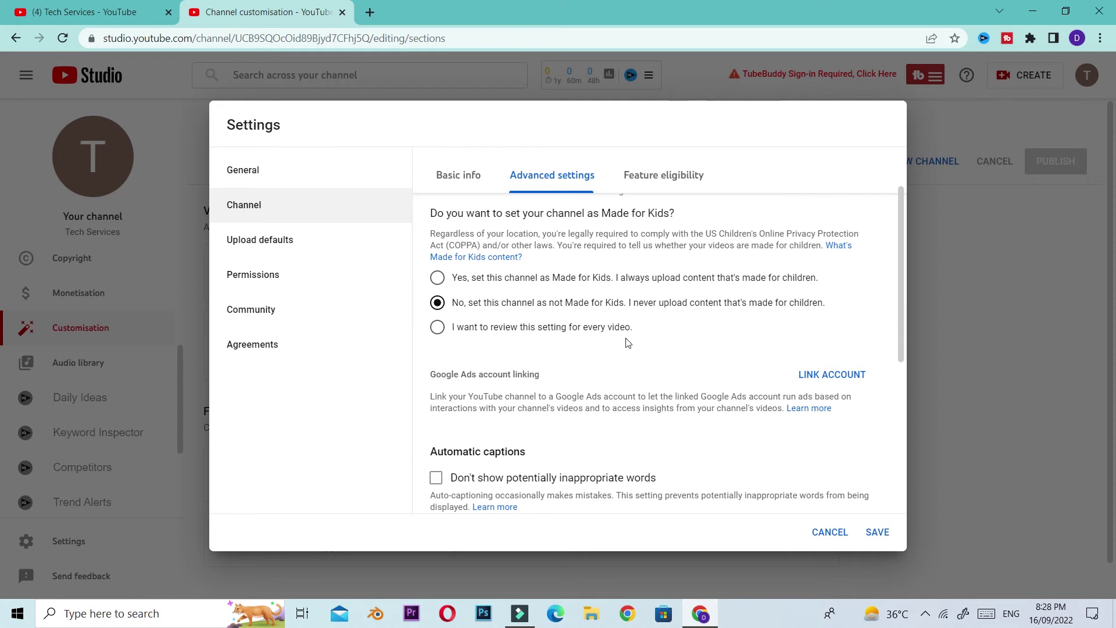
pyautogui.scroll(-3, 622, 337)
pyautogui.scroll(-3, 540, 336)
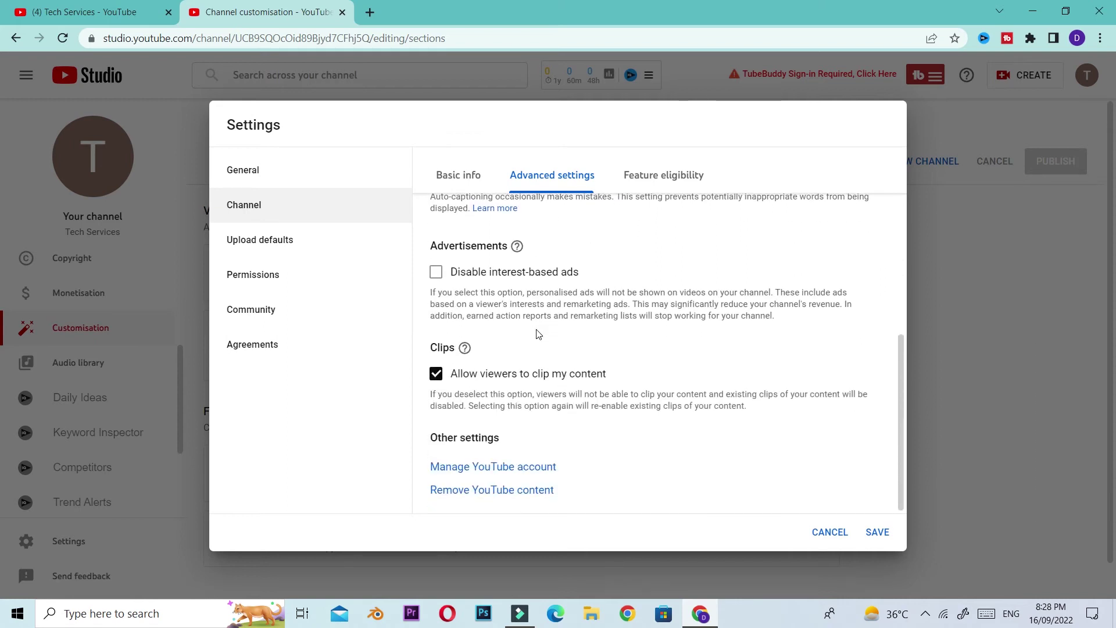
pyautogui.scroll(6, 729, 476)
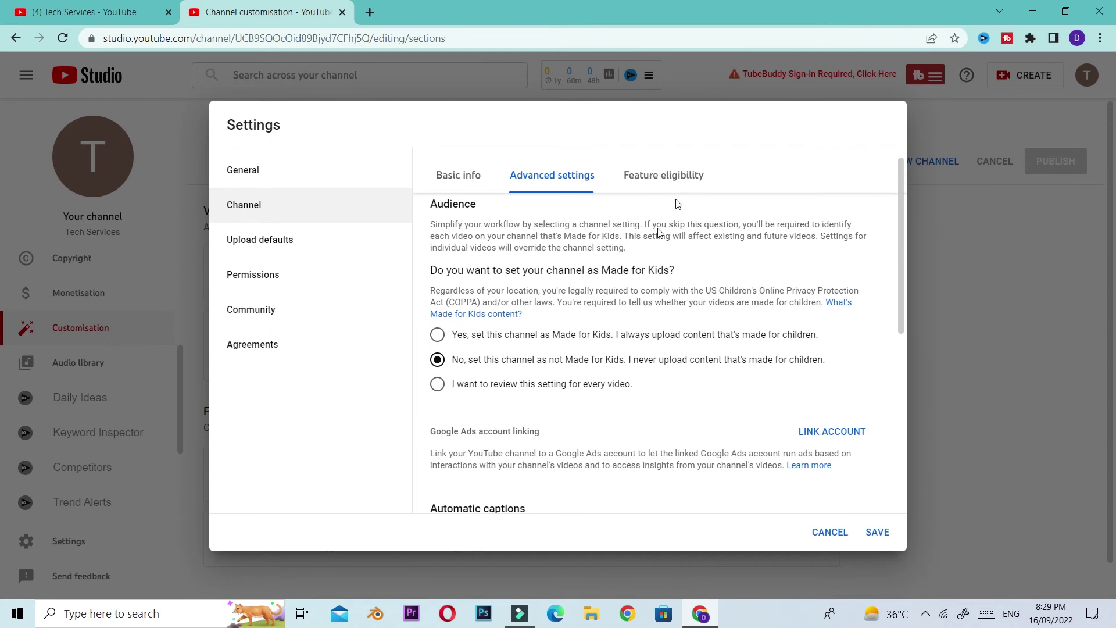
# Step: Check the Intermediate features' requirements under feature eligibility, look at the phone verification page, and return to the settings
pyautogui.click(635, 181)
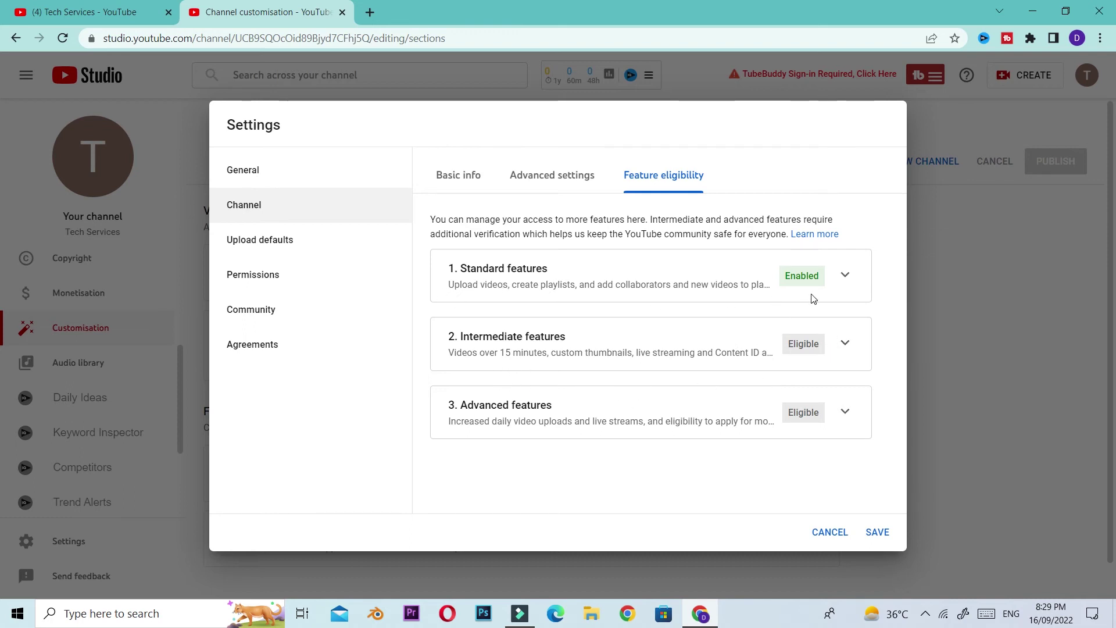
pyautogui.click(845, 344)
pyautogui.scroll(-1, 790, 437)
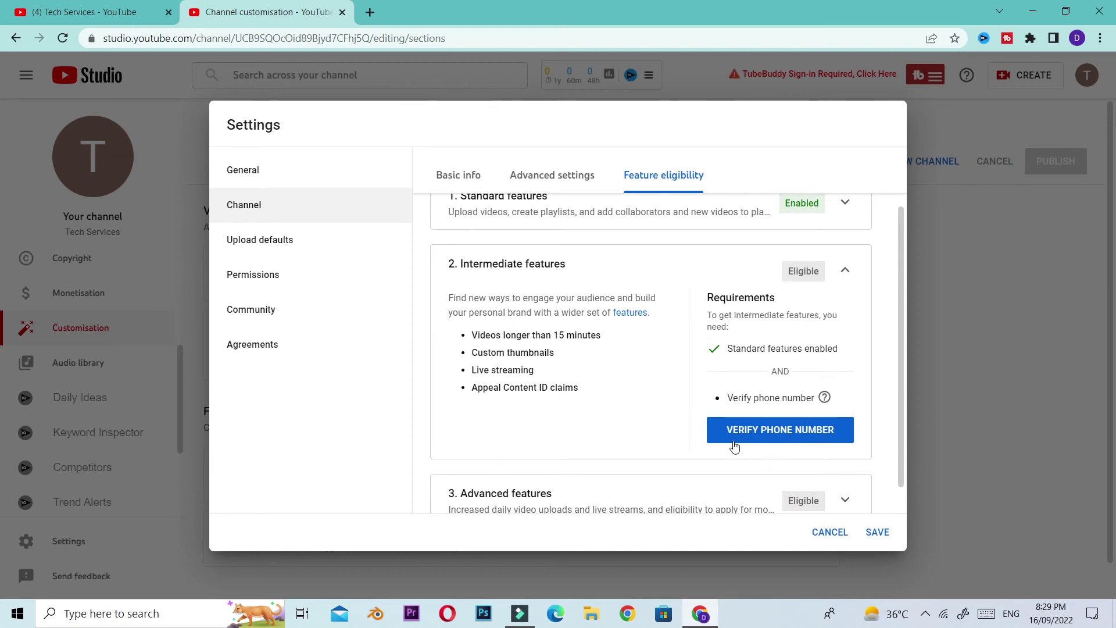
pyautogui.click(795, 433)
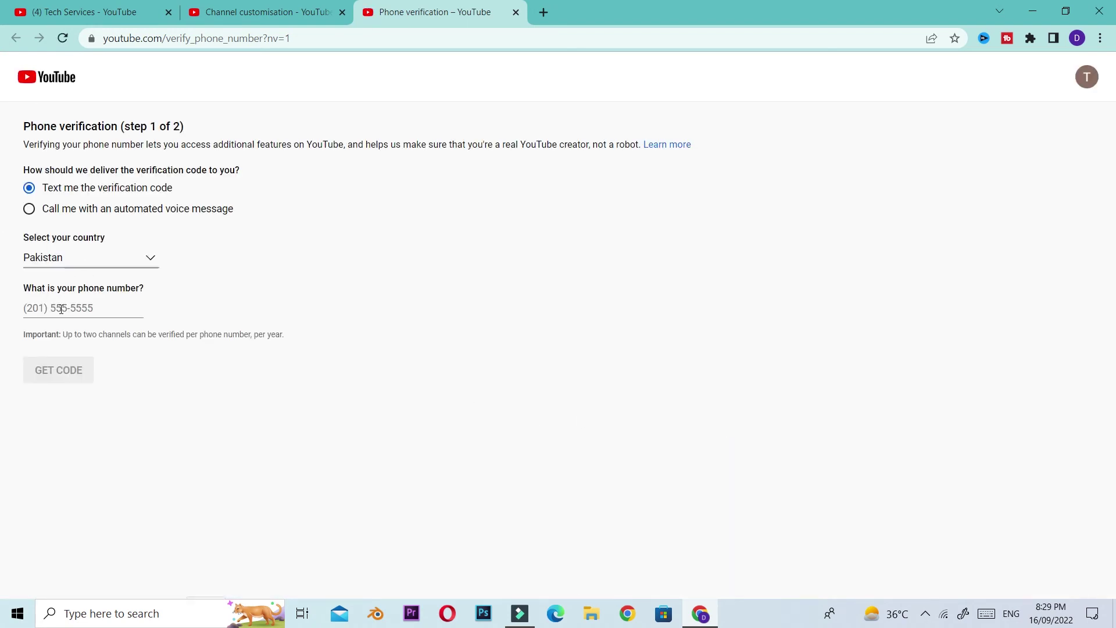
pyautogui.click(48, 308)
pyautogui.click(275, 8)
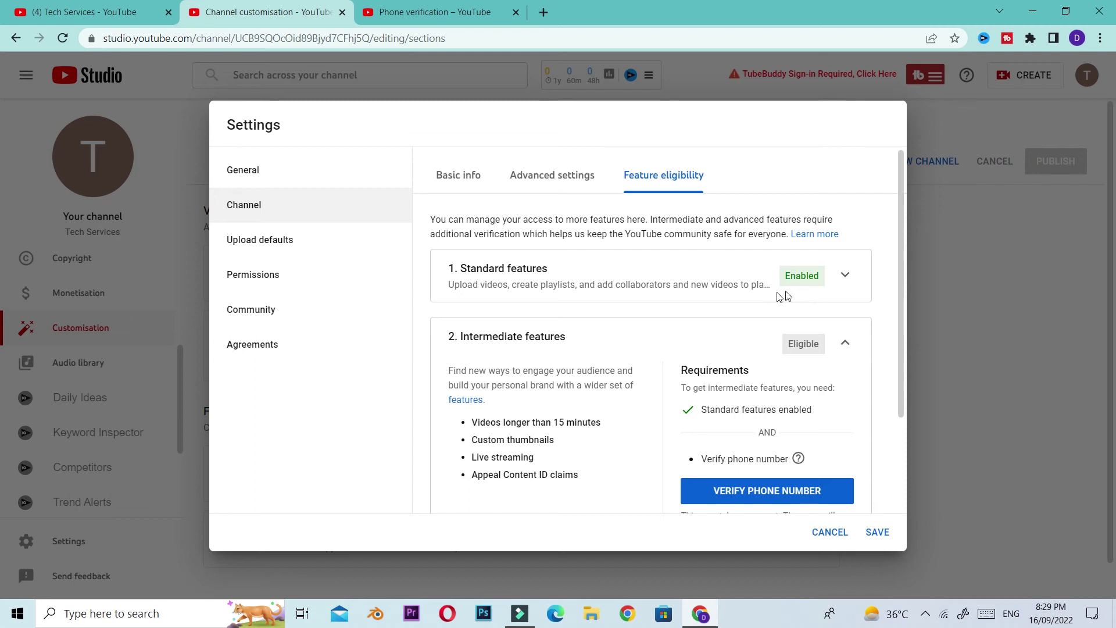
pyautogui.click(845, 345)
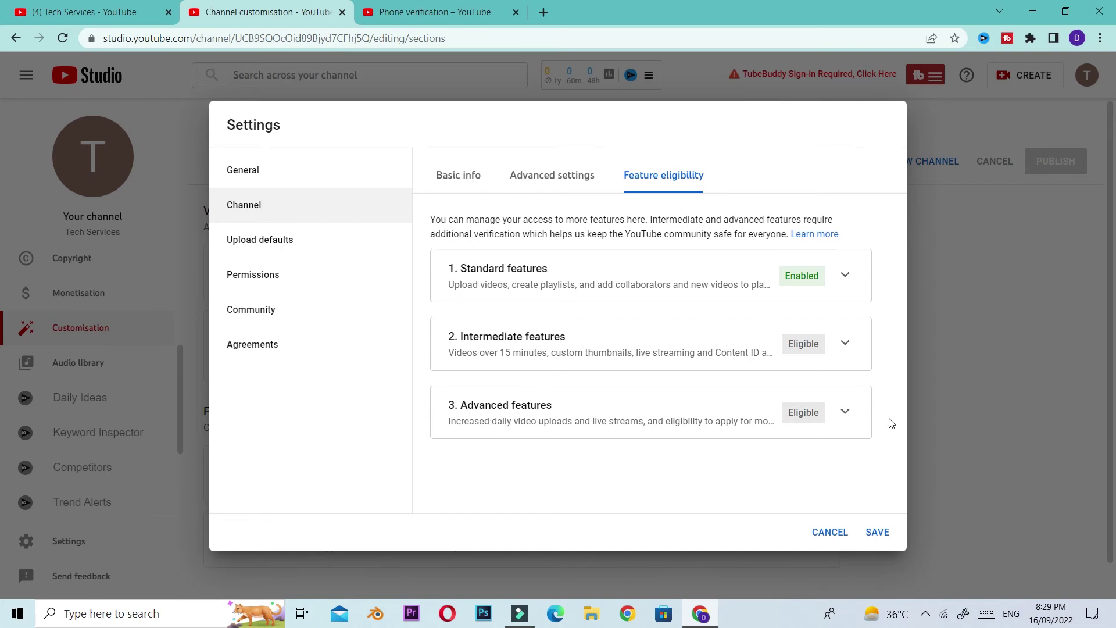
# Step: Examine the benefits and requirements of the Advanced features, and collapse their details
pyautogui.click(846, 414)
pyautogui.scroll(-3, 847, 421)
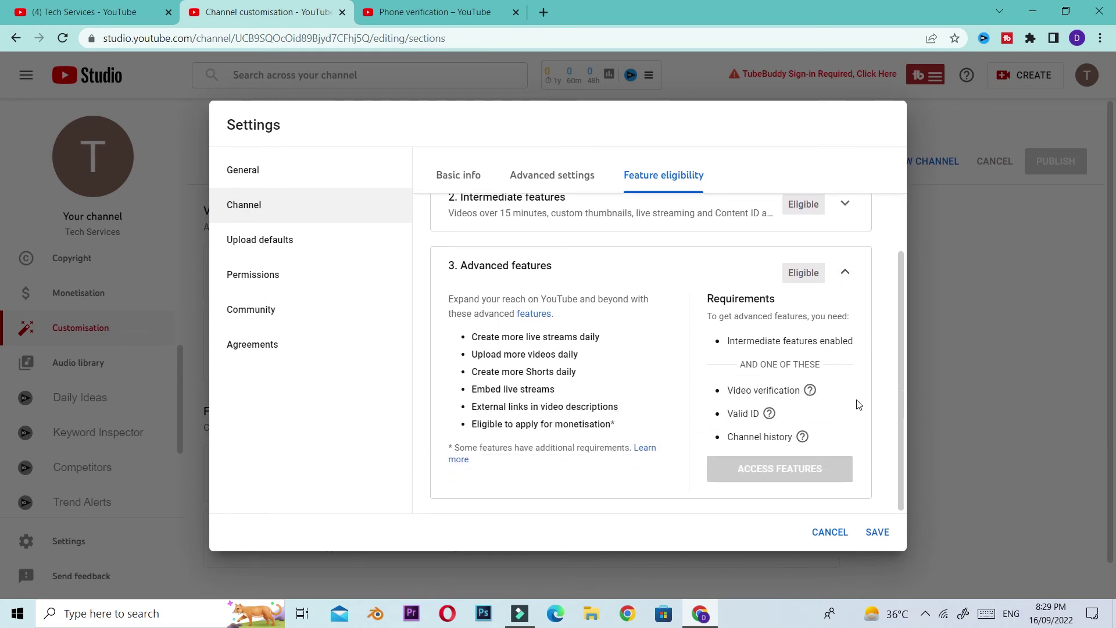
pyautogui.scroll(3, 858, 405)
pyautogui.click(844, 412)
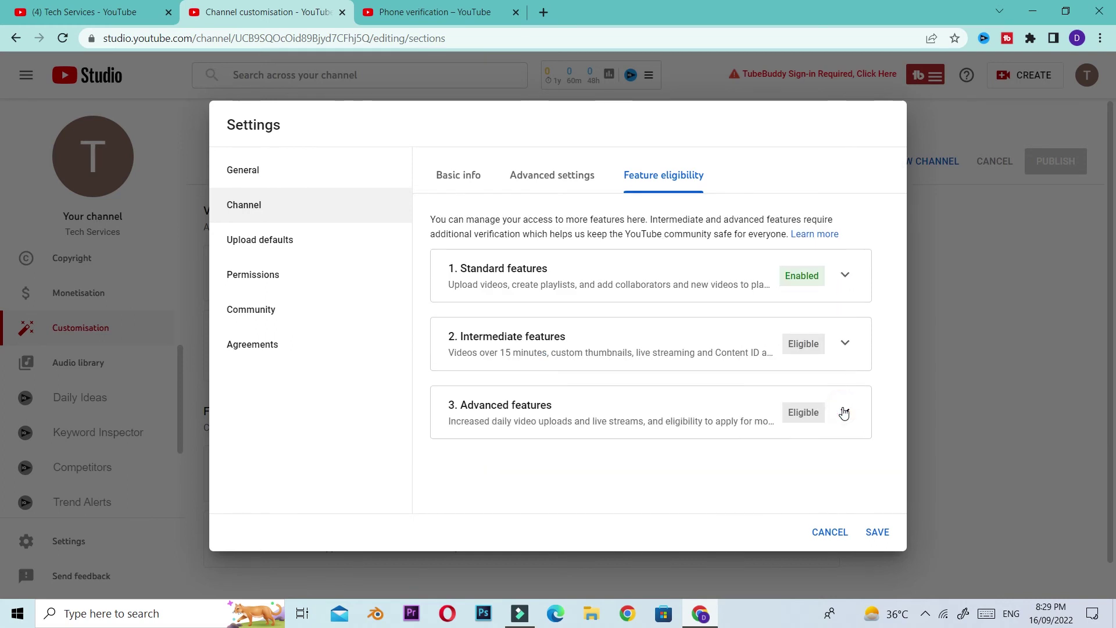
# Step: Set the default video category to Education in the advanced upload defaults
pyautogui.click(267, 258)
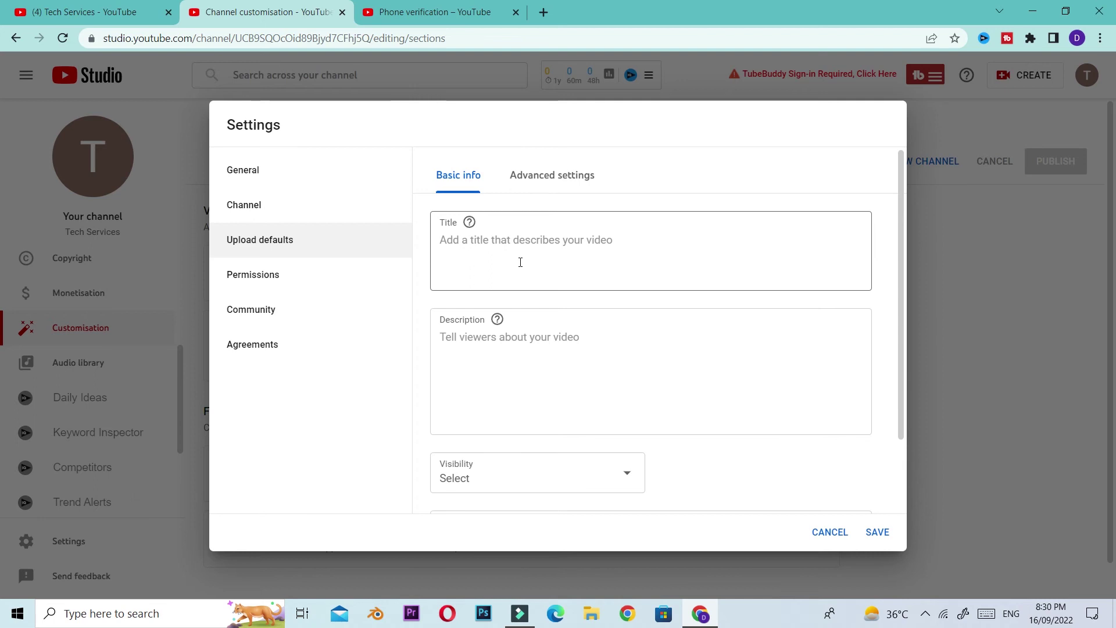
pyautogui.scroll(-2, 517, 262)
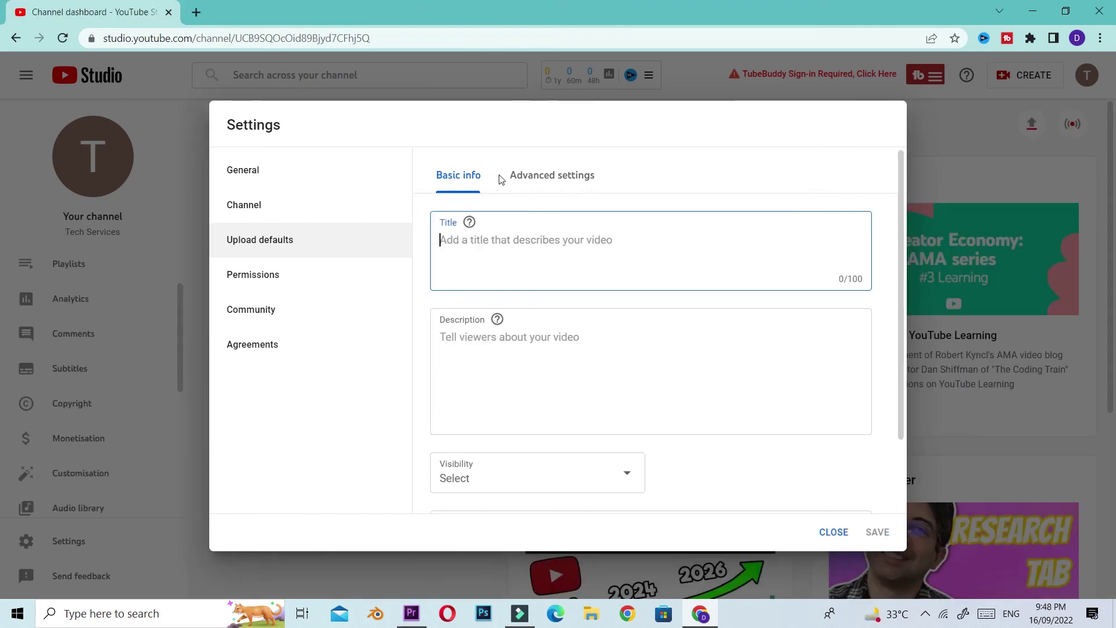
pyautogui.click(547, 179)
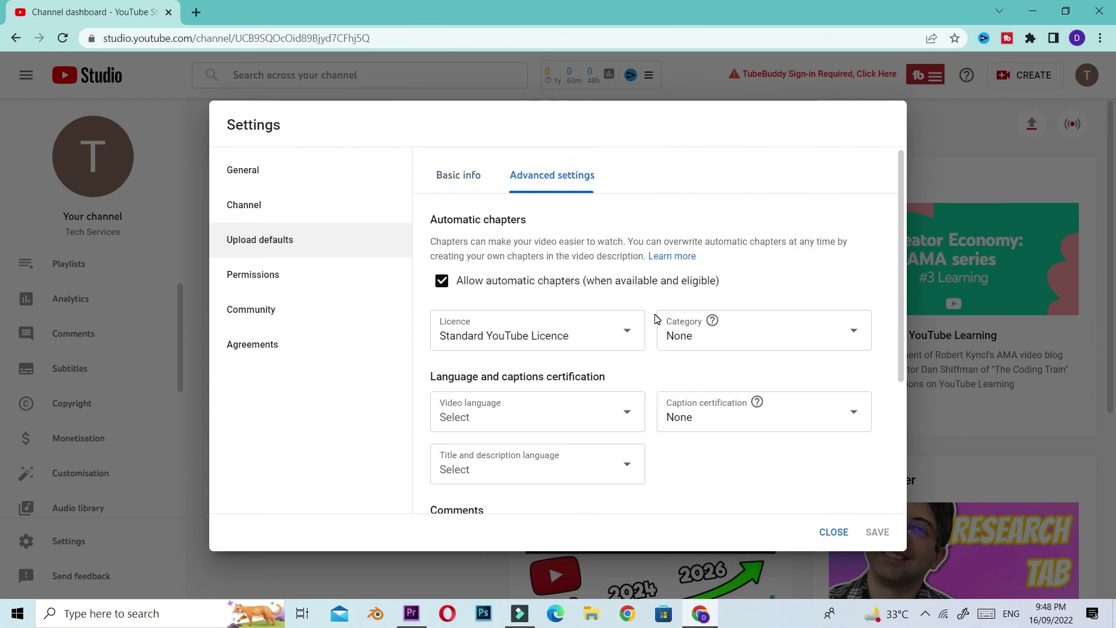
pyautogui.scroll(-1, 656, 319)
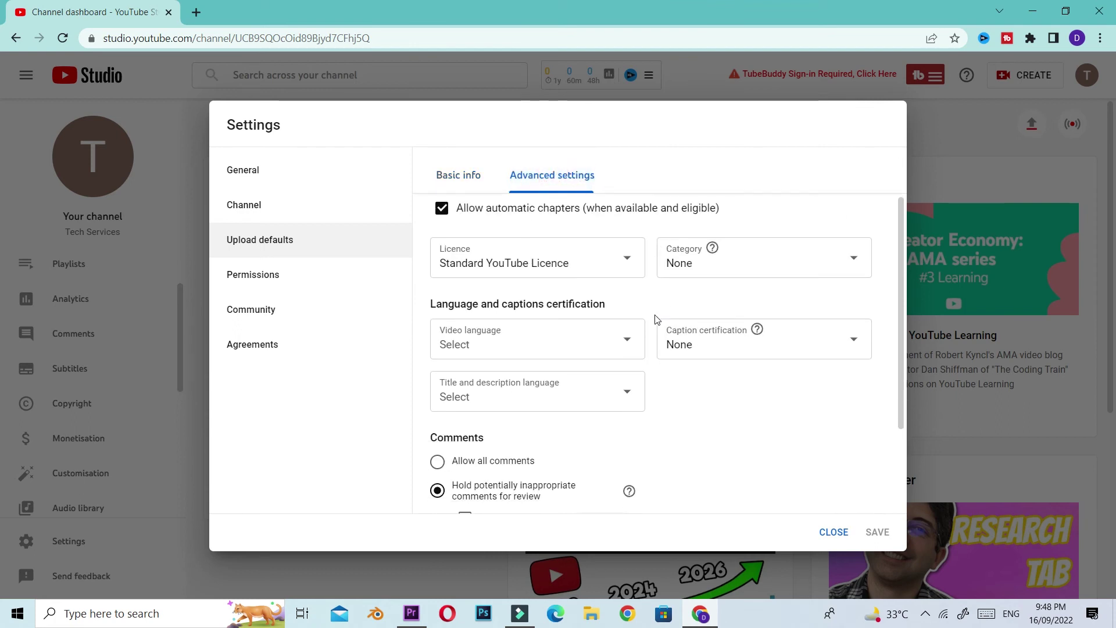
pyautogui.click(790, 268)
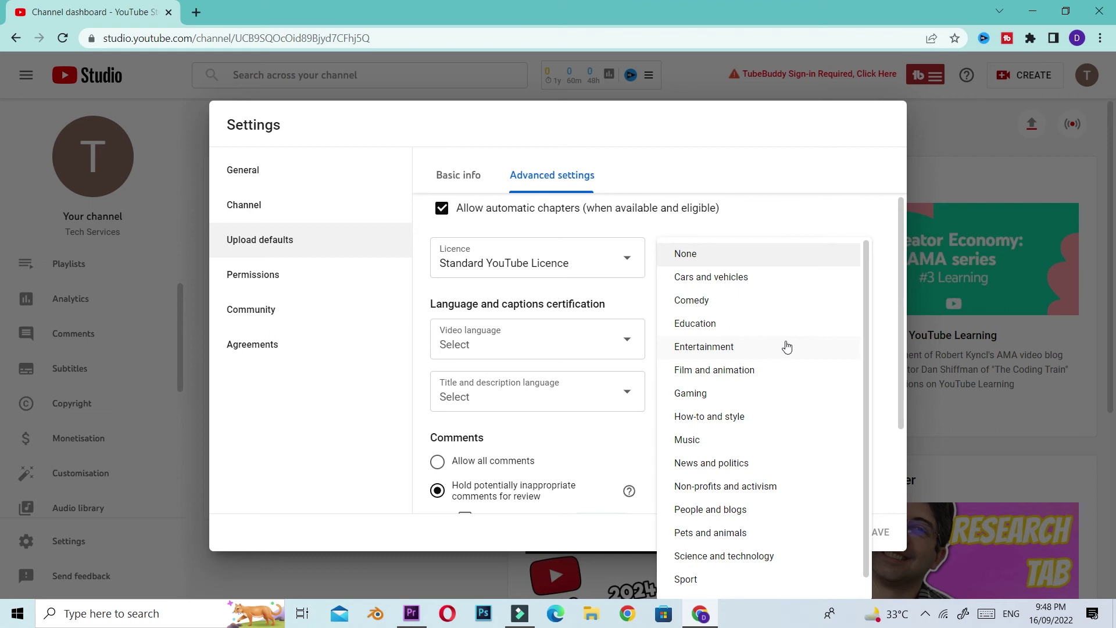
pyautogui.moveTo(866, 337); pyautogui.dragTo(867, 397)
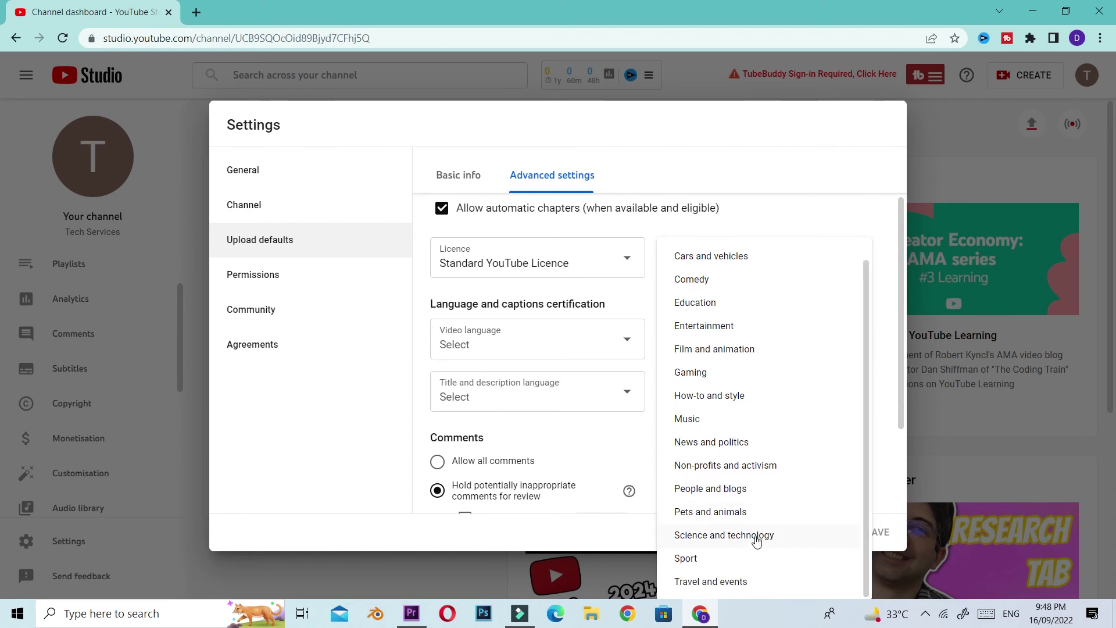
pyautogui.click(730, 313)
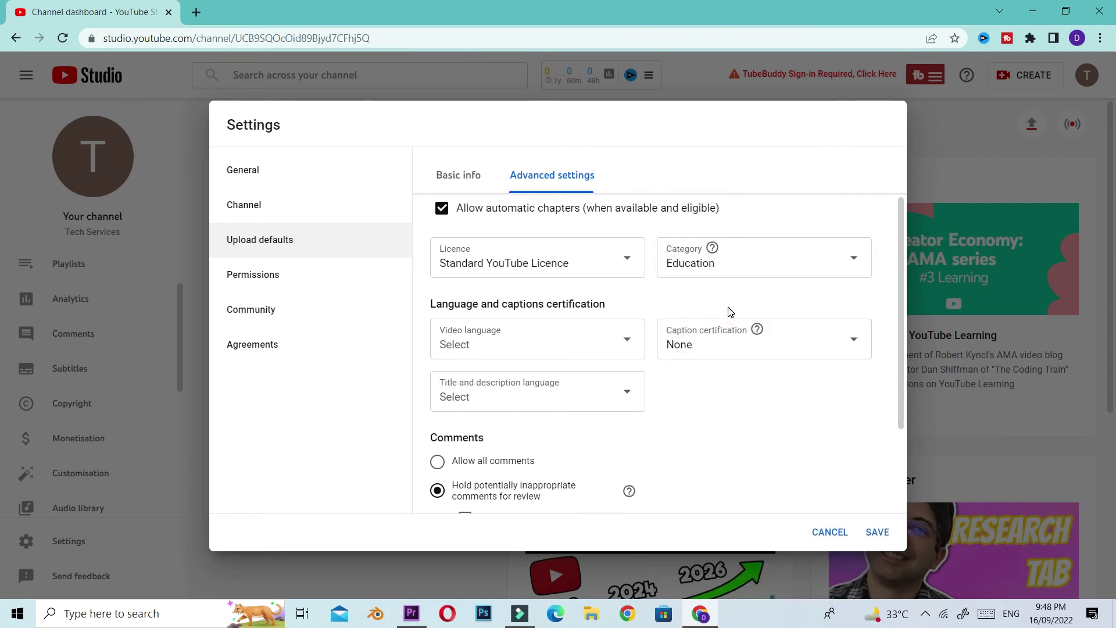
# Step: Set the default video language to Urdu in the advanced upload defaults
pyautogui.scroll(-1, 590, 299)
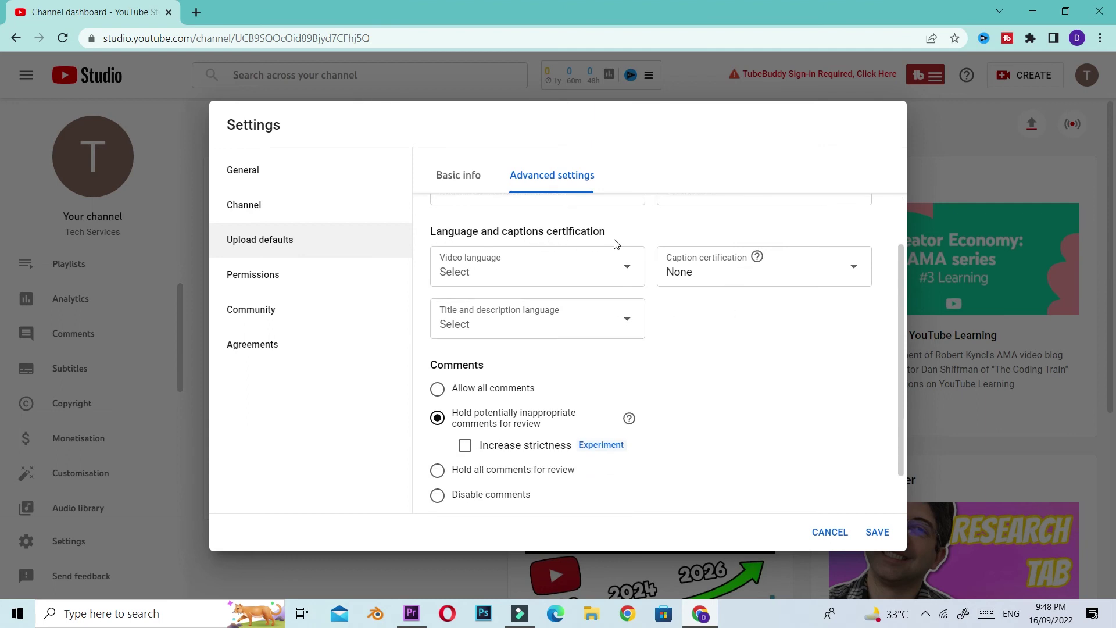
pyautogui.click(585, 266)
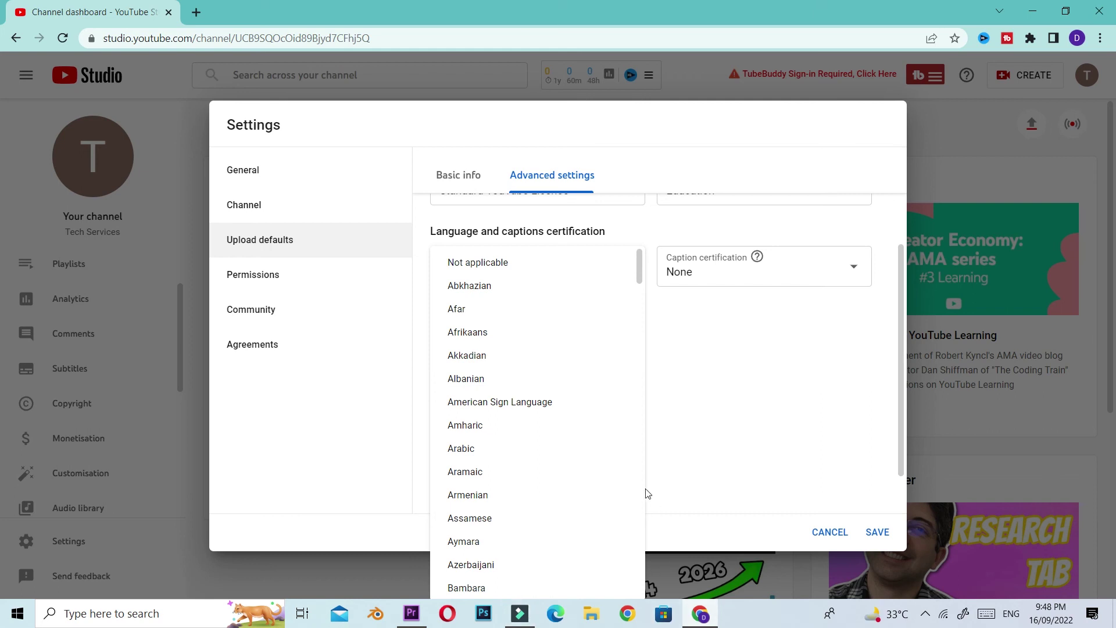
pyautogui.scroll(-3, 548, 491)
pyautogui.scroll(-4, 550, 487)
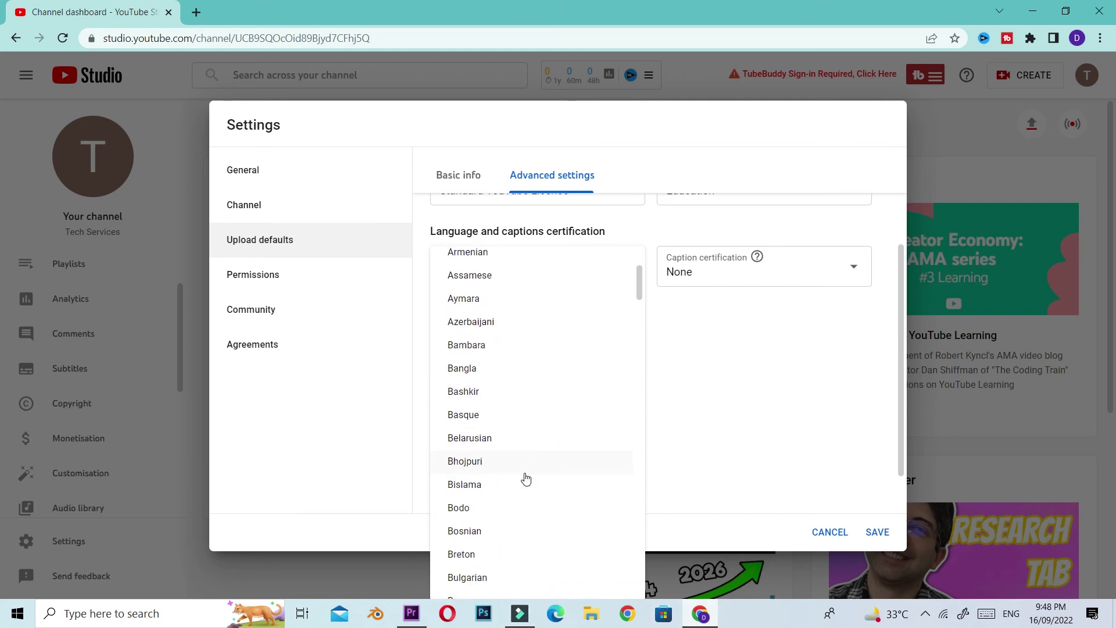
pyautogui.scroll(-11, 526, 483)
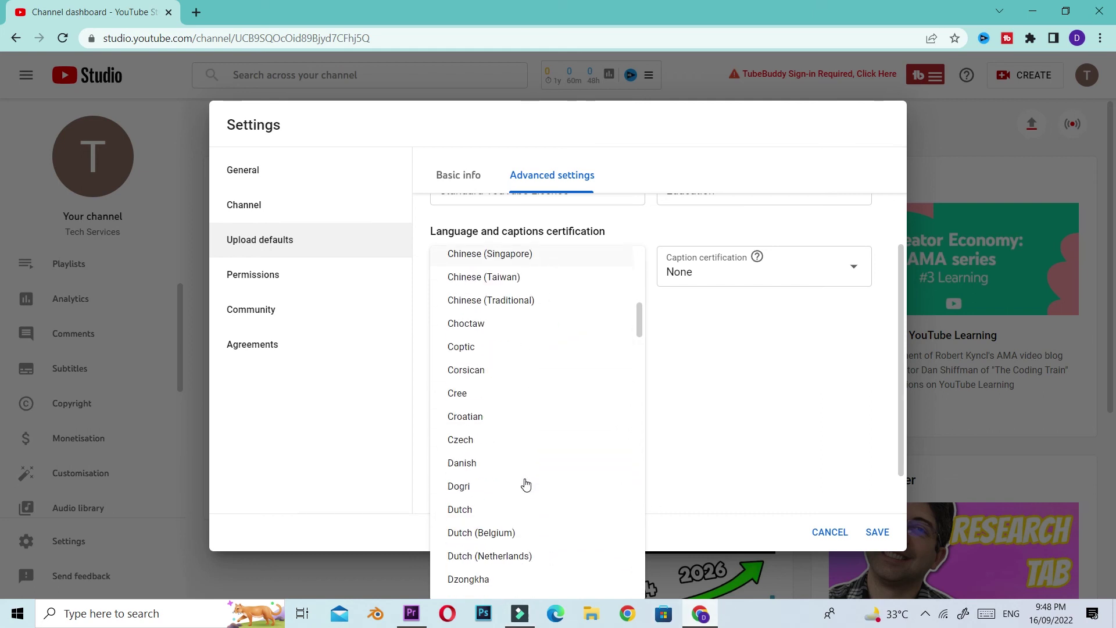
pyautogui.scroll(-20, 564, 465)
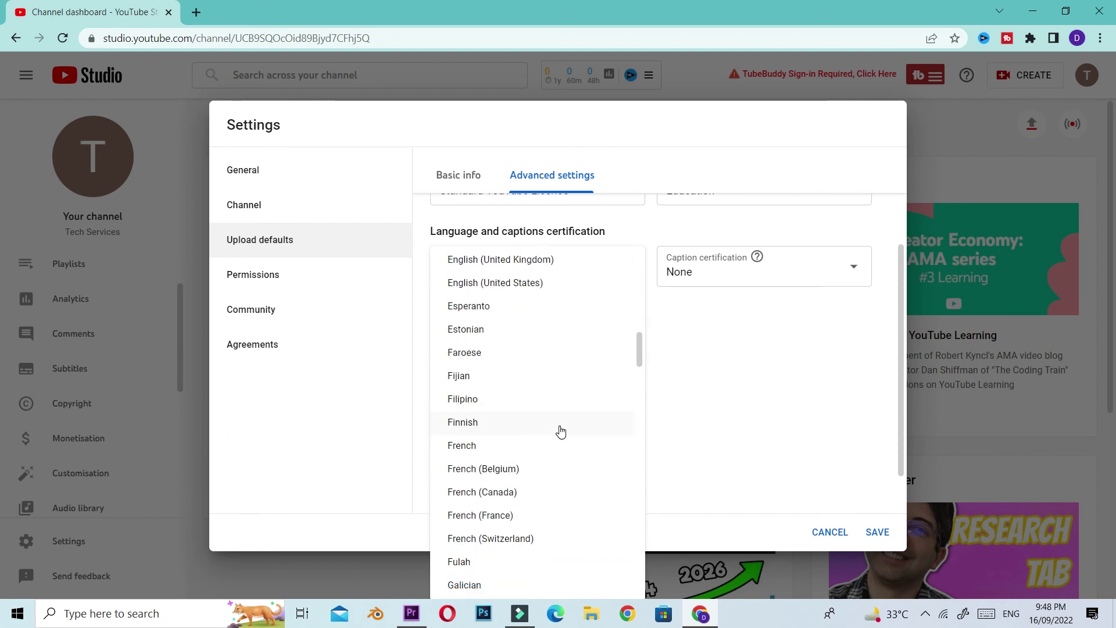
pyautogui.click(484, 282)
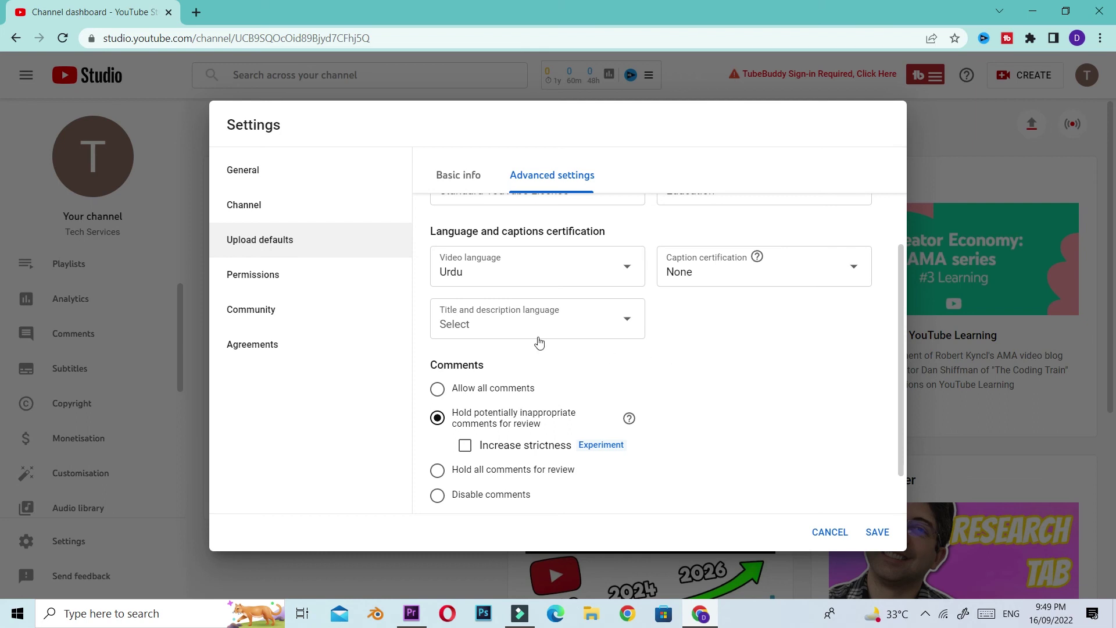
# Step: Check the title and description language options without choosing one, and save the settings
pyautogui.scroll(-1, 506, 332)
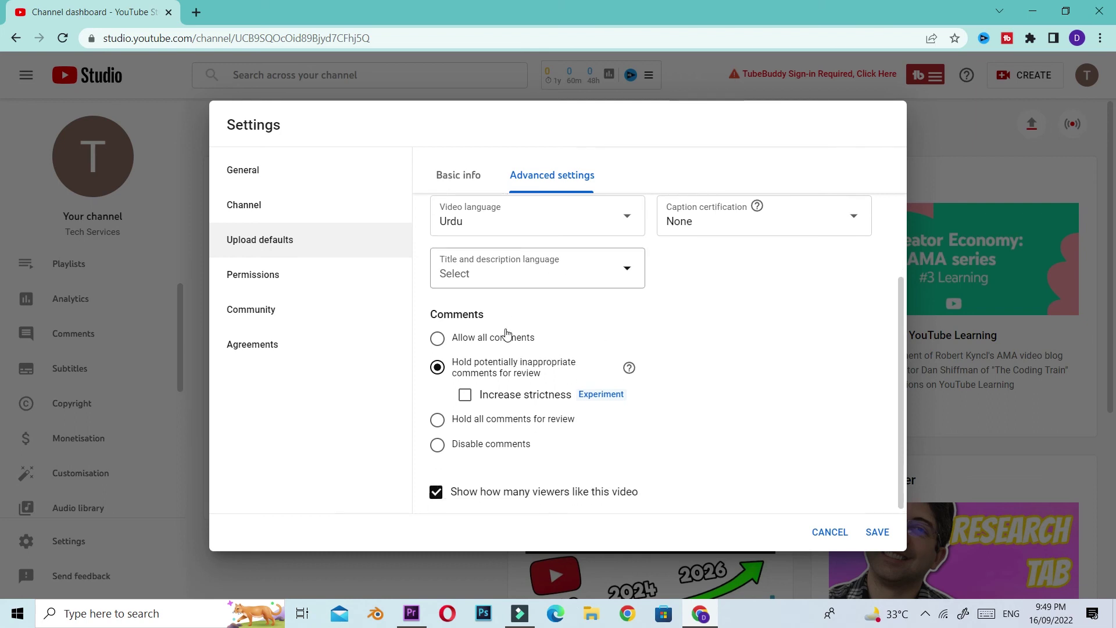
pyautogui.click(493, 271)
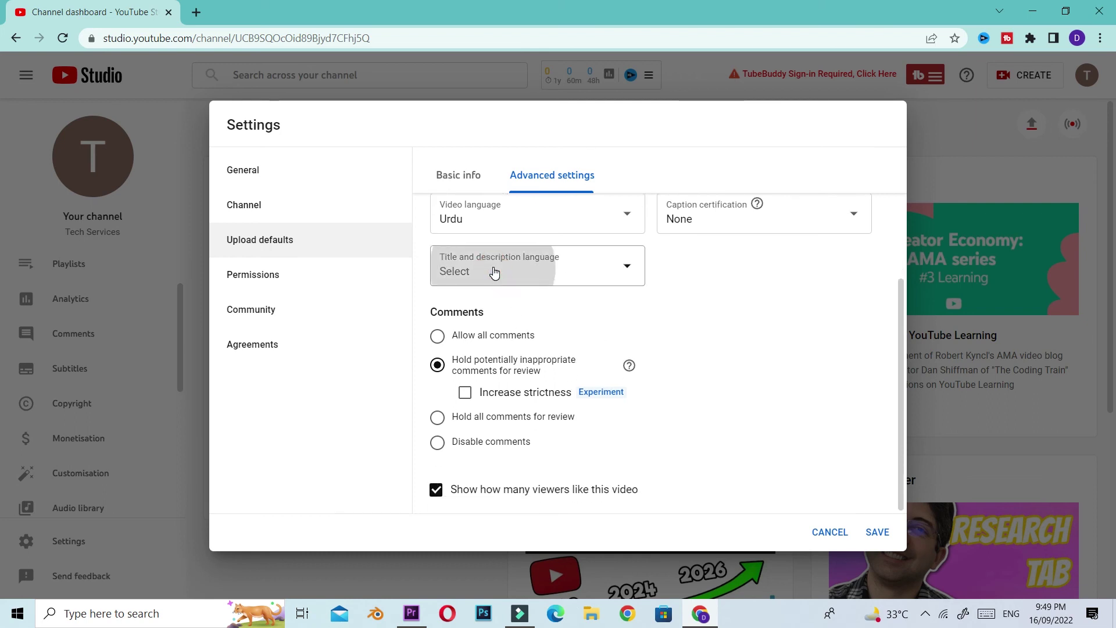
pyautogui.click(708, 298)
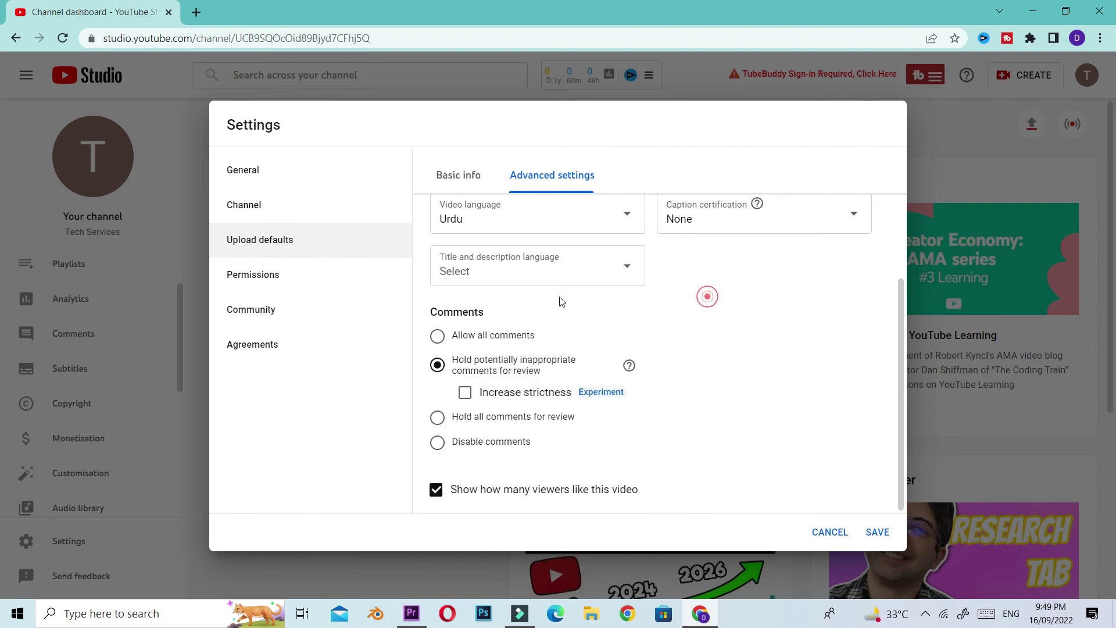
pyautogui.click(588, 269)
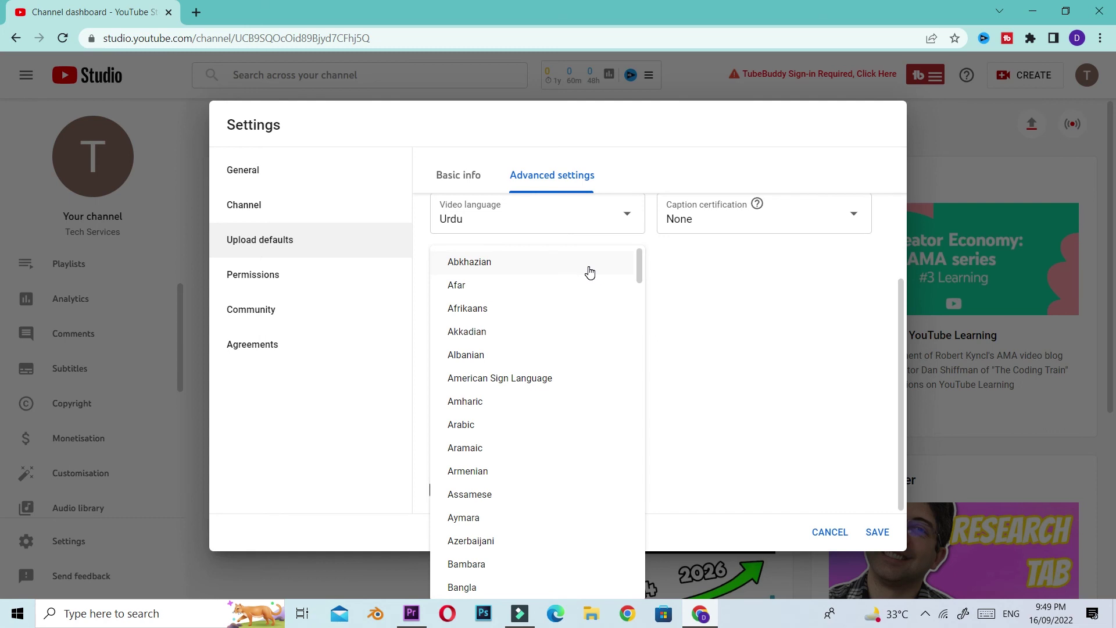
pyautogui.click(724, 308)
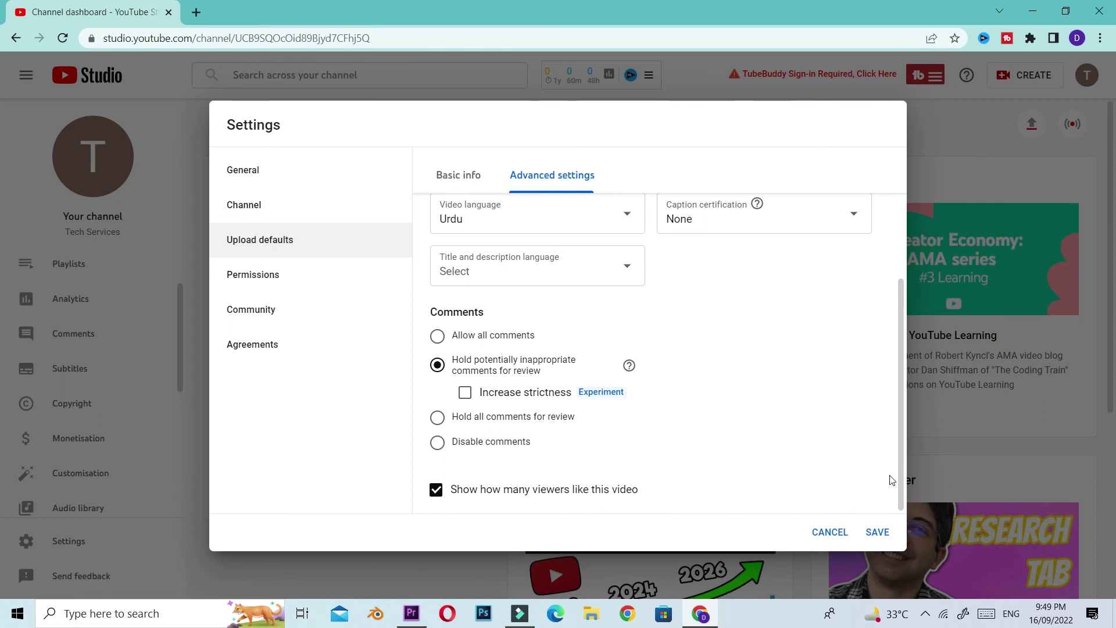
pyautogui.click(877, 534)
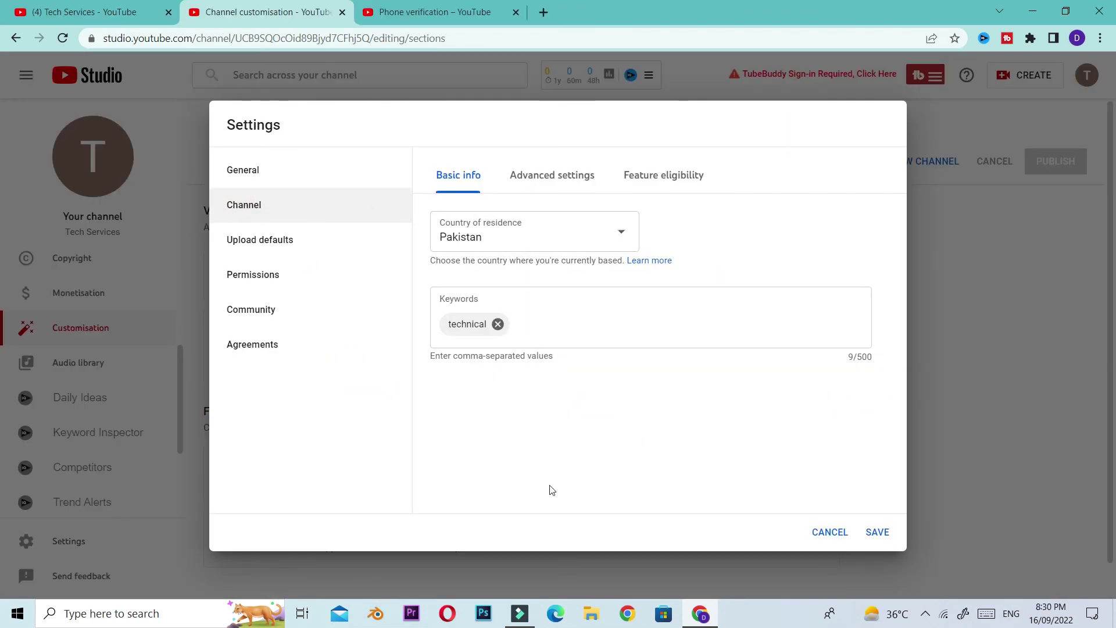
pyautogui.click(868, 534)
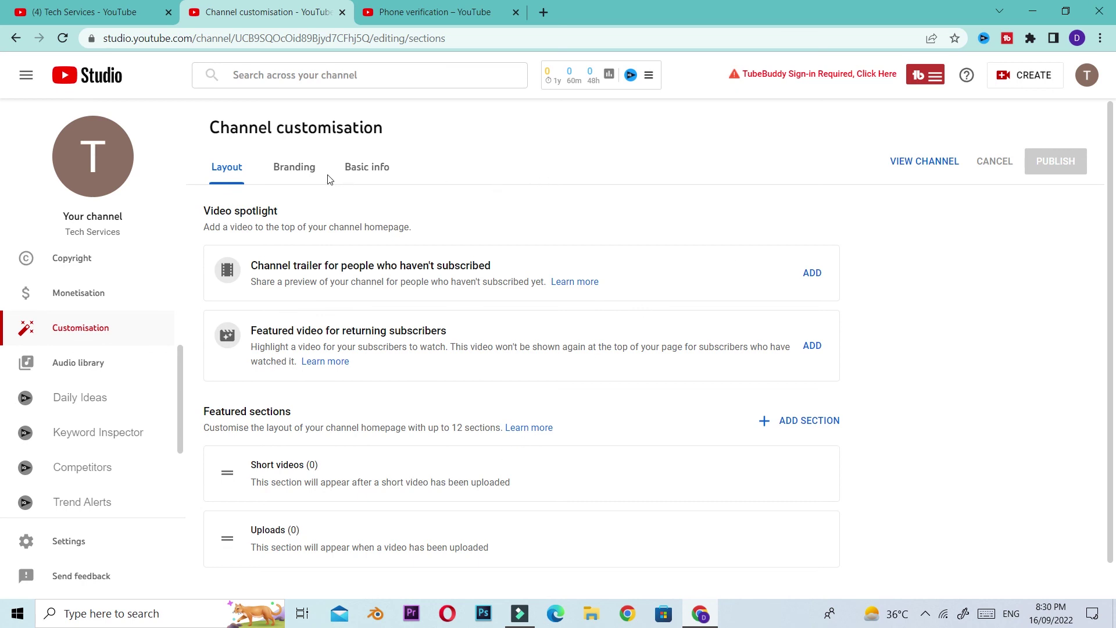
# Step: Review the channel's branding options for the profile picture, banner image and video watermark
pyautogui.click(282, 177)
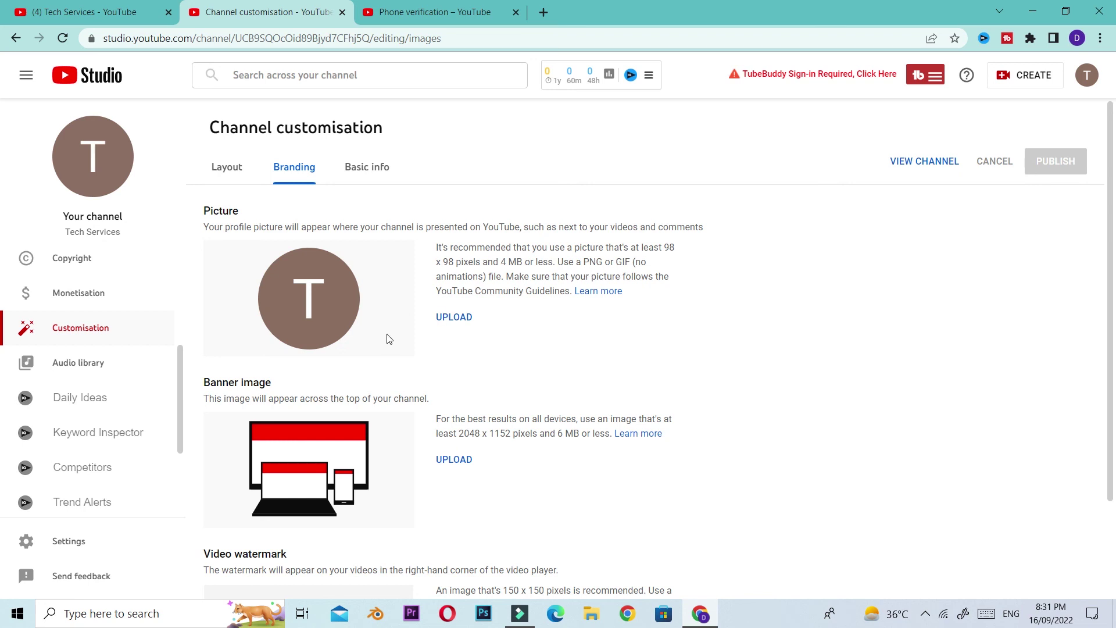
pyautogui.scroll(-2, 386, 335)
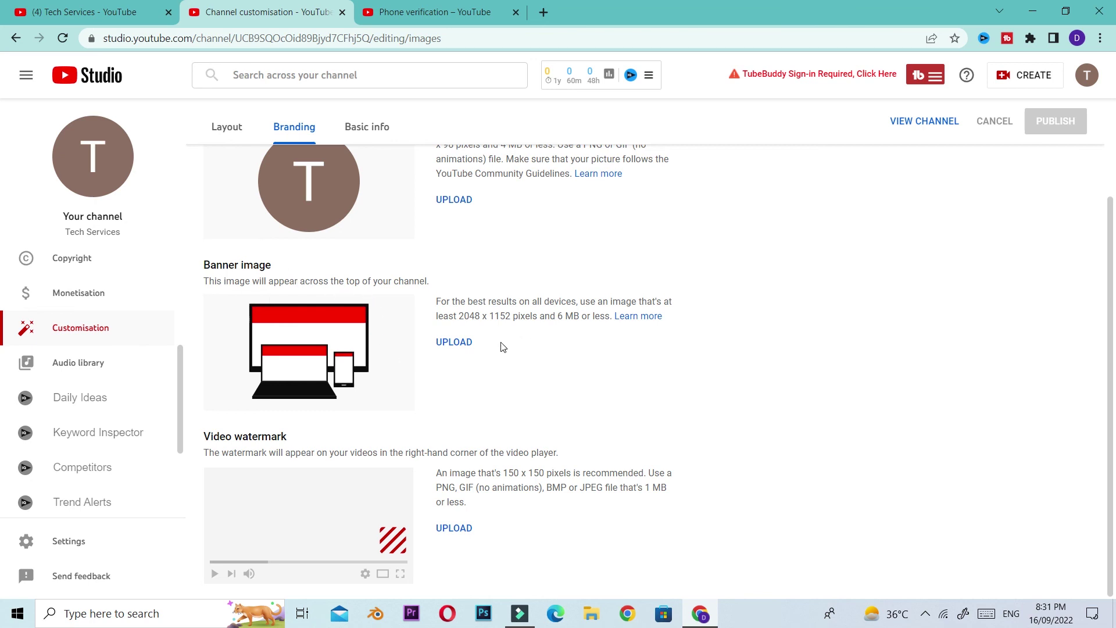
pyautogui.scroll(2, 551, 466)
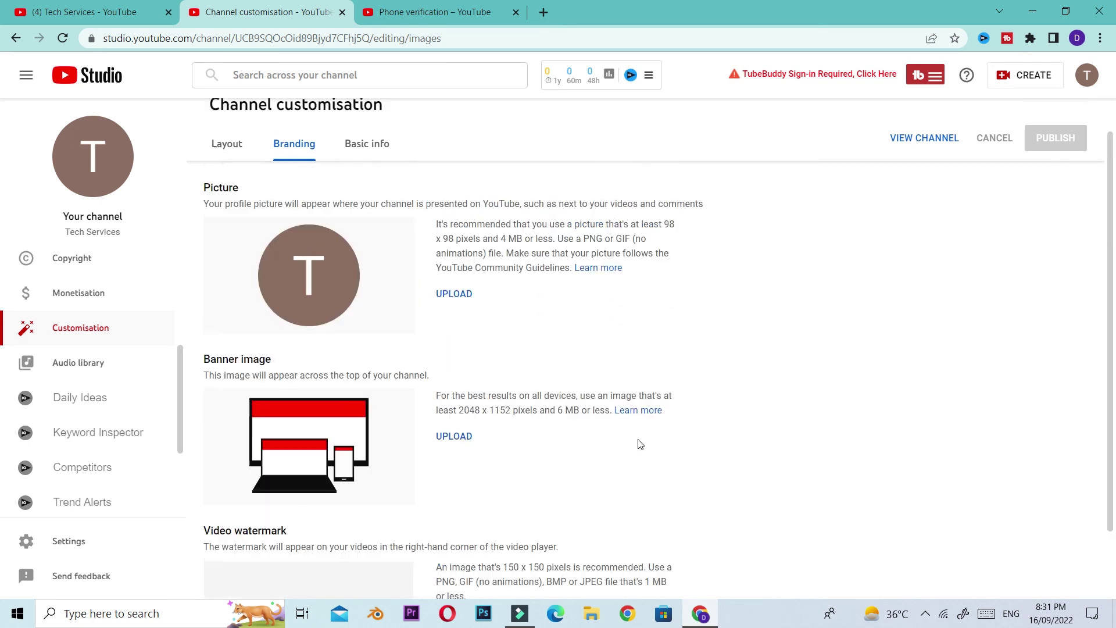